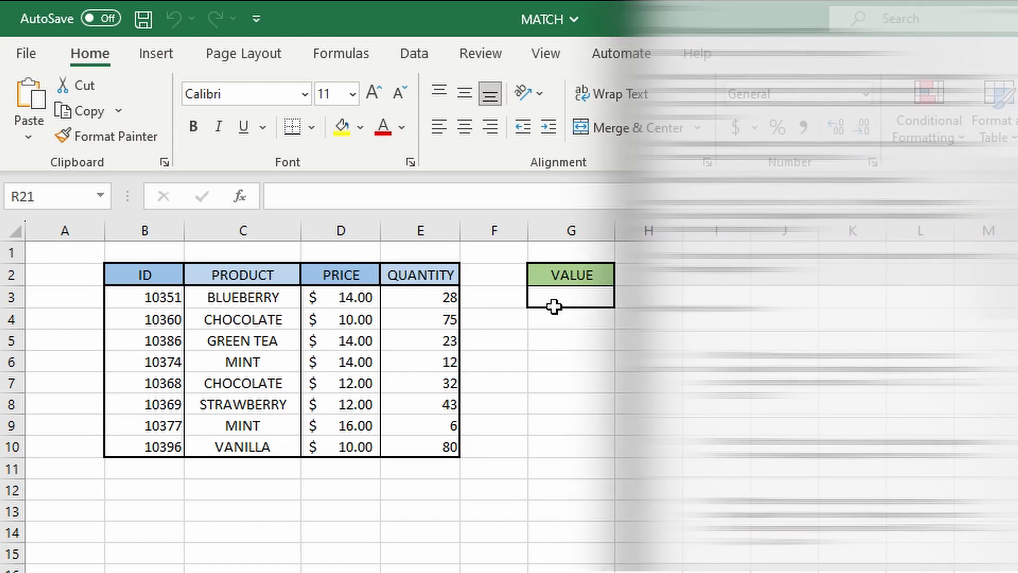
Step: Enter 10369 as the lookup value in G3 and add the label POSITION in G5
left_click(552, 304)
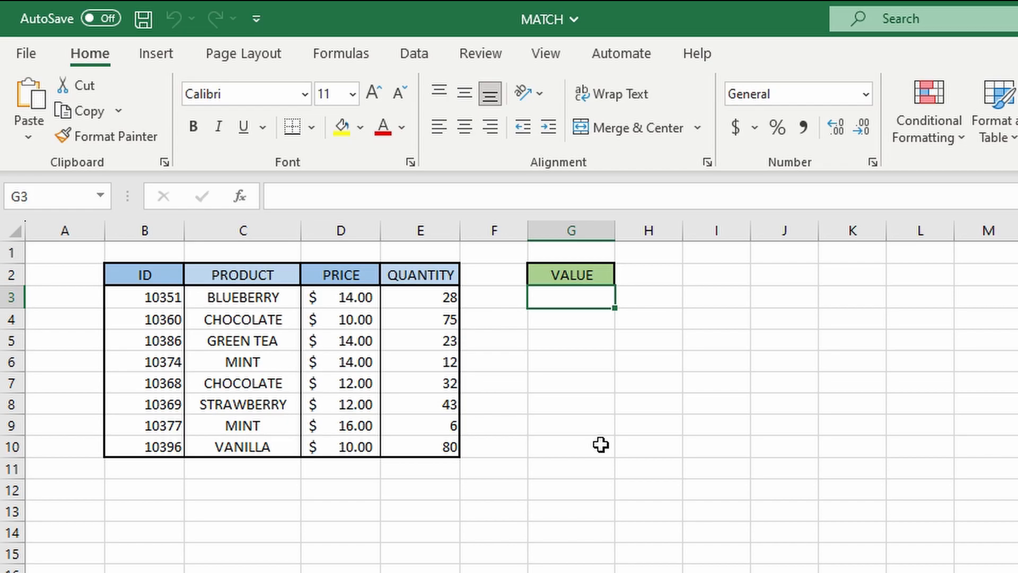
type("10369")
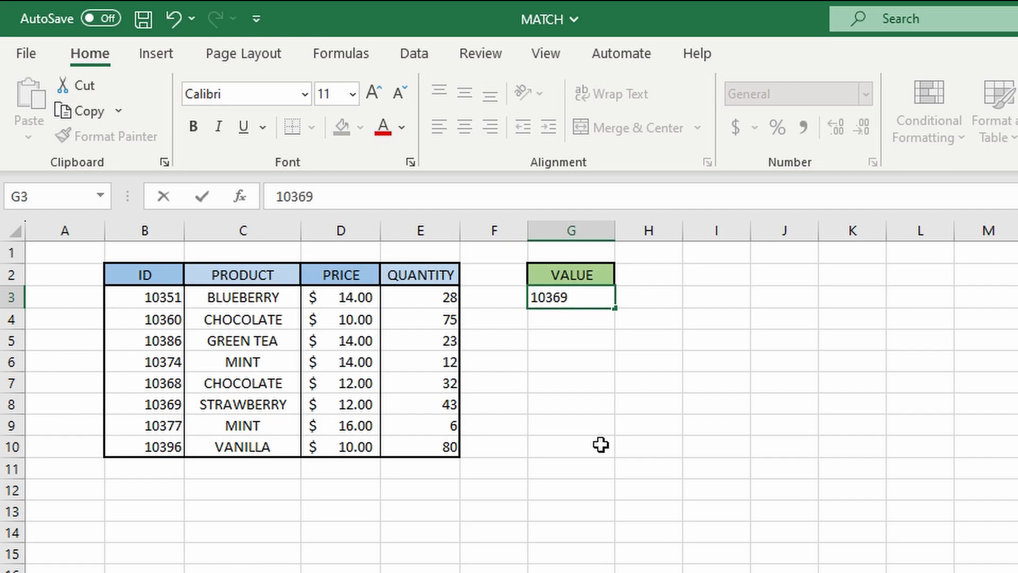
double_click(555, 347)
type("POSITION")
key("Return")
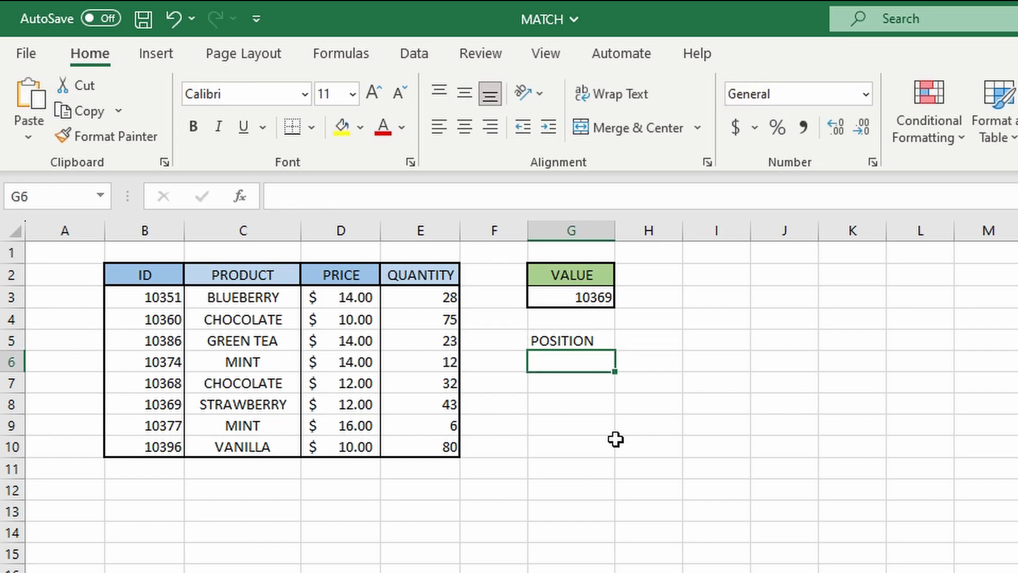
Step: Enter the formula =MATCH(G3,B3:B10,0) in G6 to find the exact position of the lookup value in the ID column
type("=M")
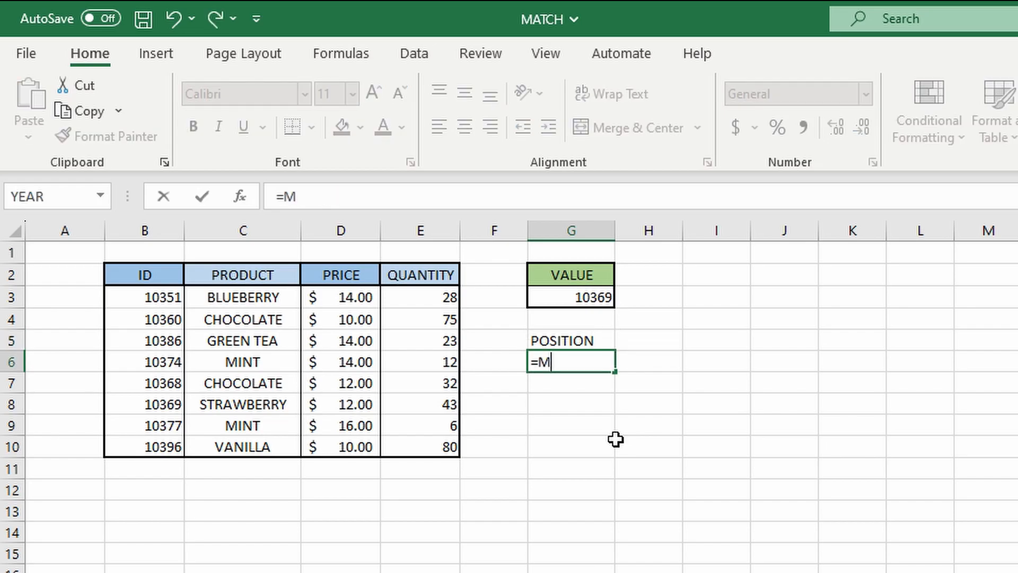
type("ATCH(")
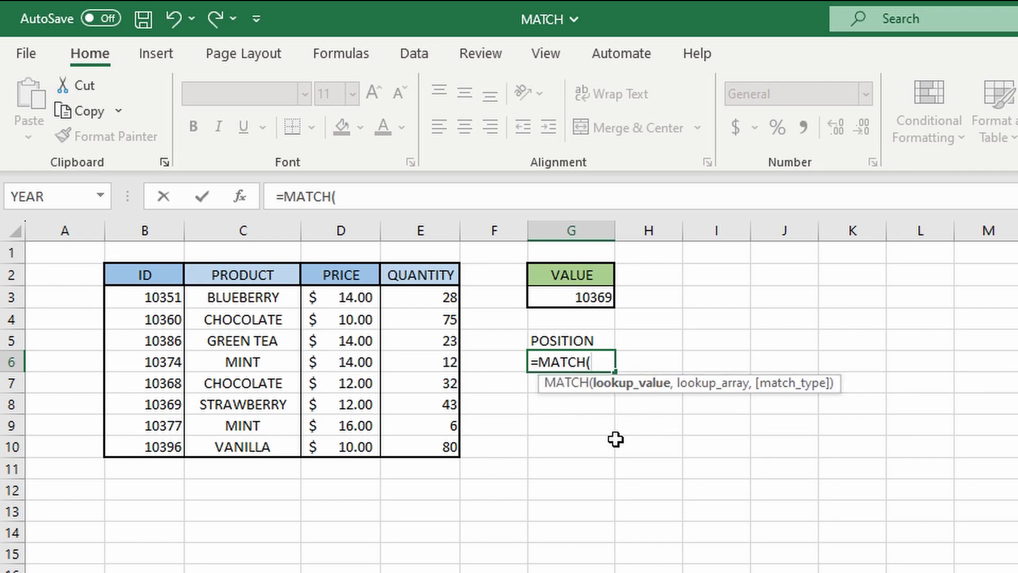
left_click(615, 299)
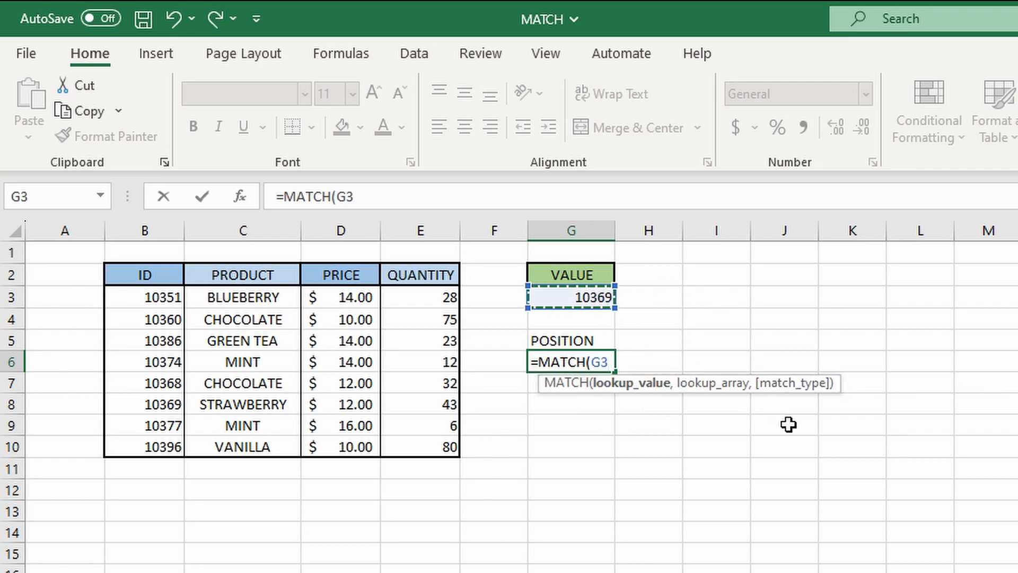
type(",")
left_click_drag(174, 298, 167, 455)
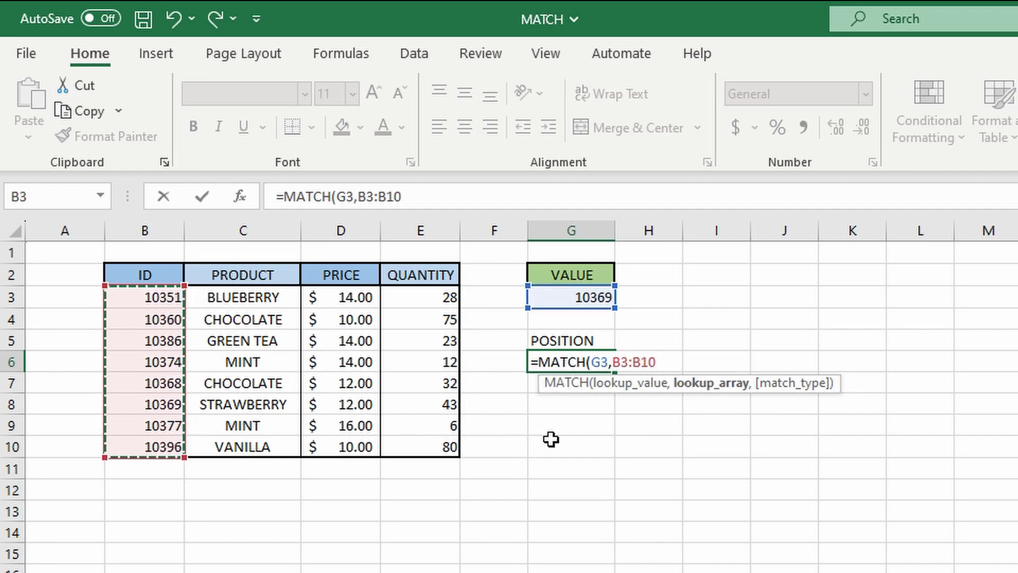
type(",")
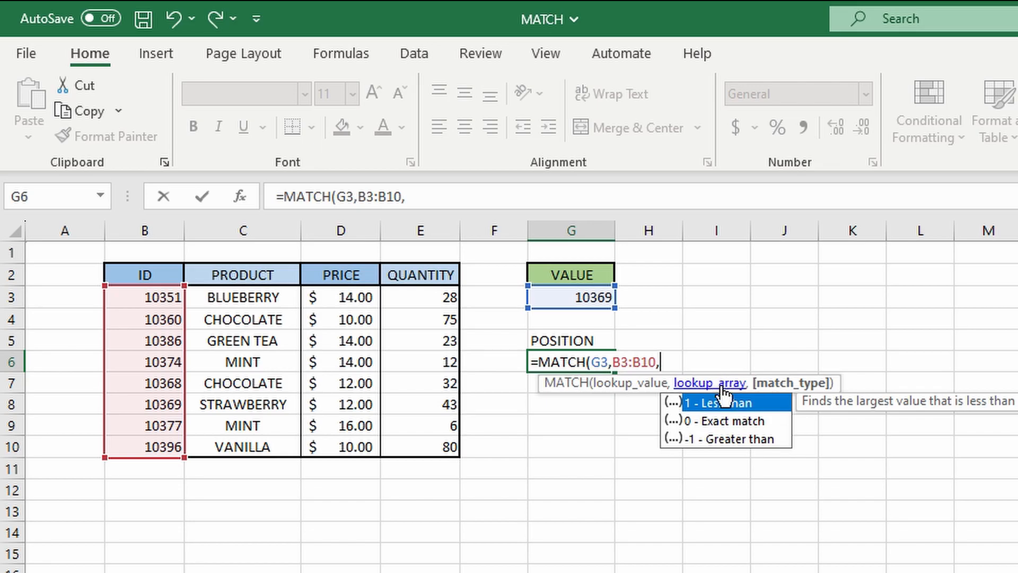
type("0")
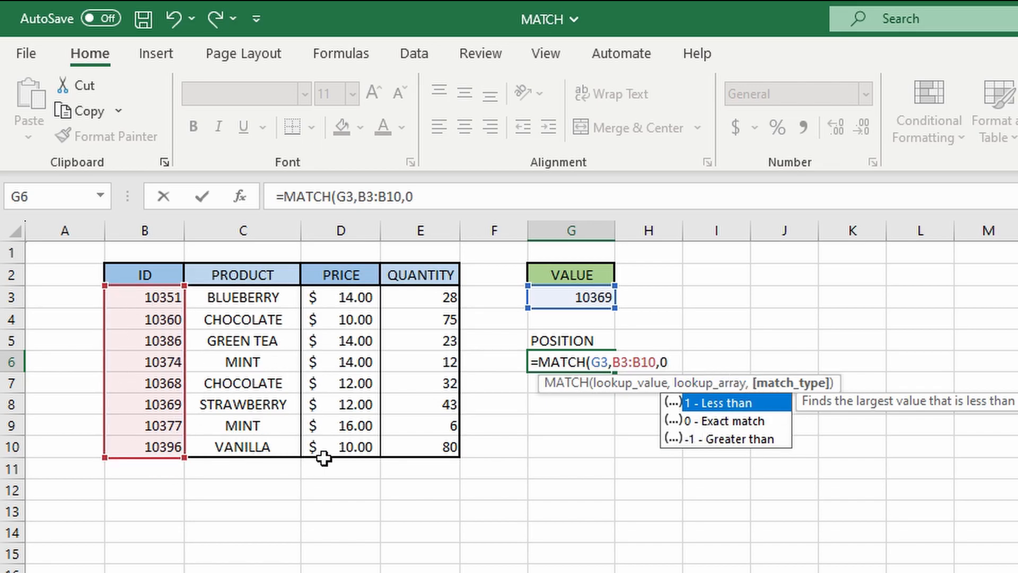
type(")")
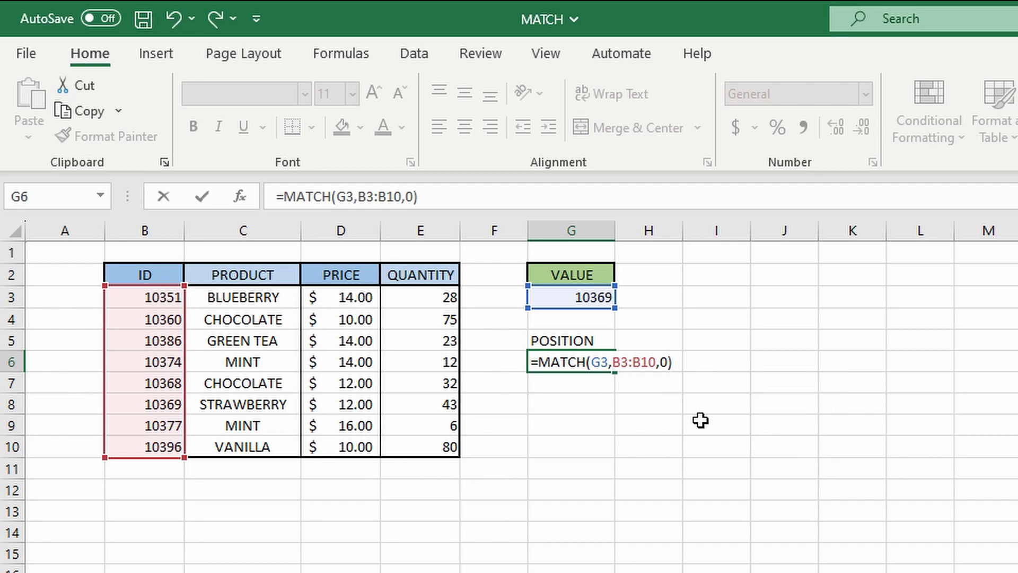
key("Return")
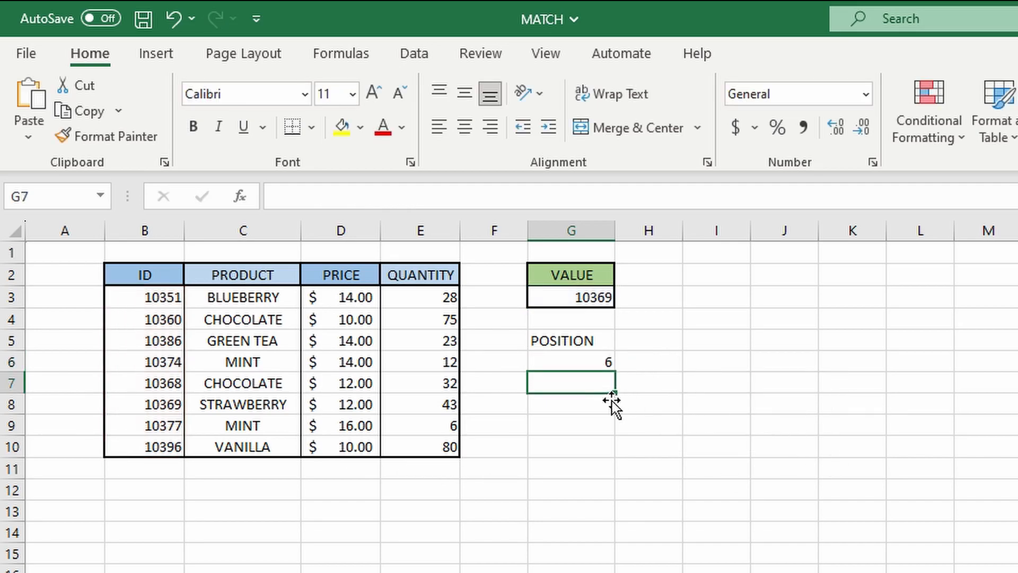
Step: Check the MATCH result in G6 by counting the ID rows from row 3 down to the matching ID
left_click(595, 367)
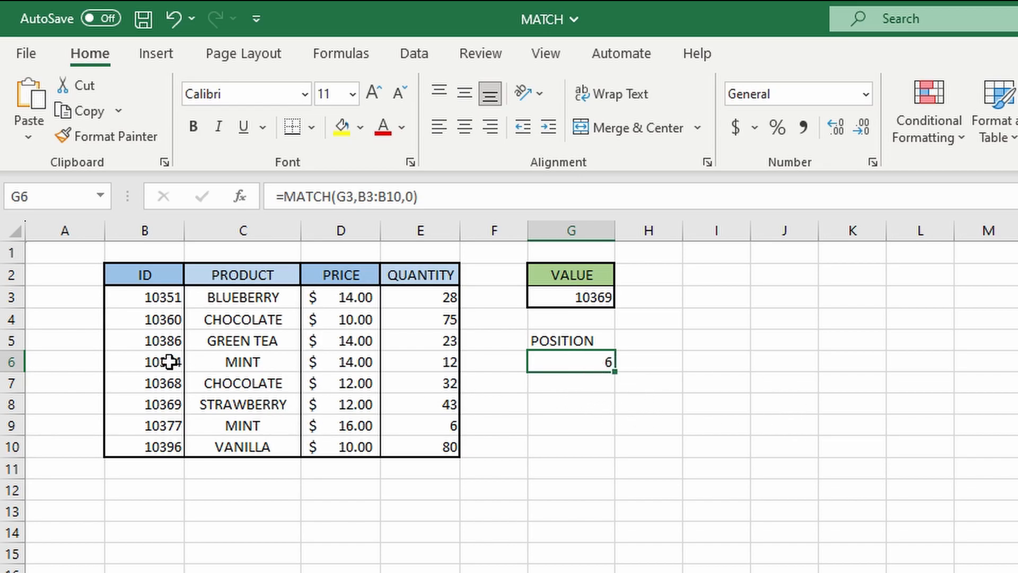
left_click(101, 303)
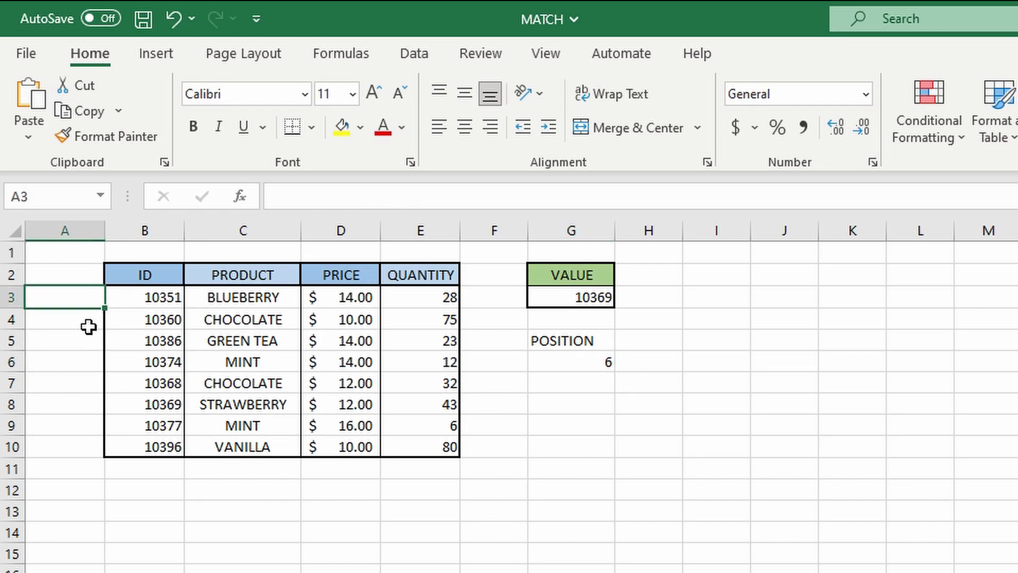
left_click(89, 326)
left_click(99, 347)
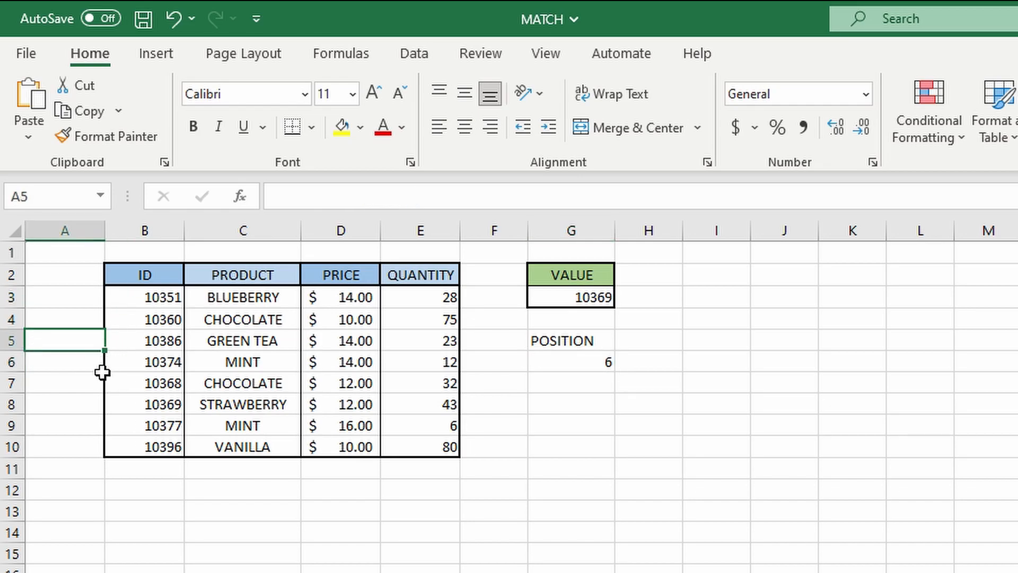
left_click(100, 370)
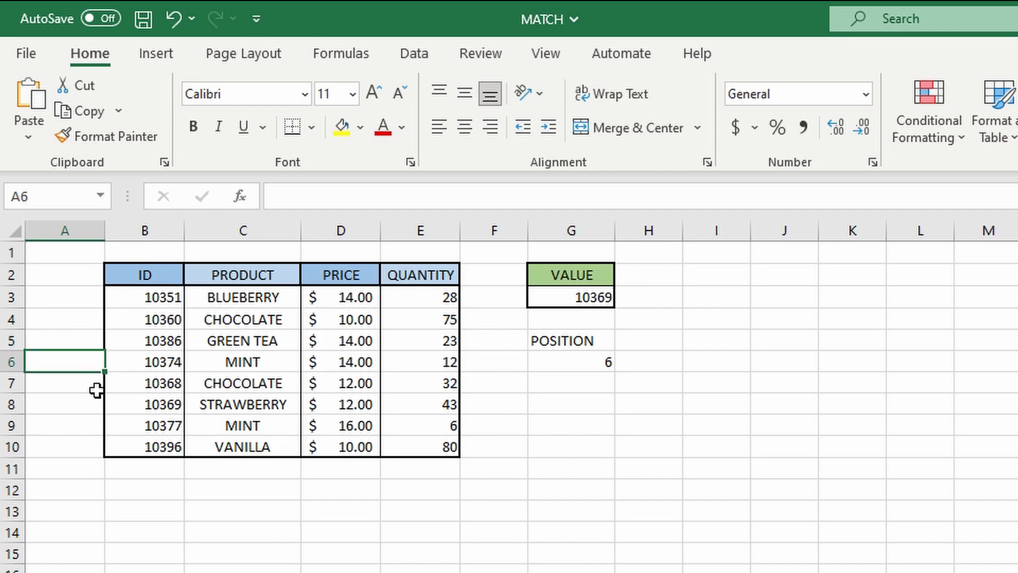
left_click(96, 391)
left_click_drag(94, 408, 154, 406)
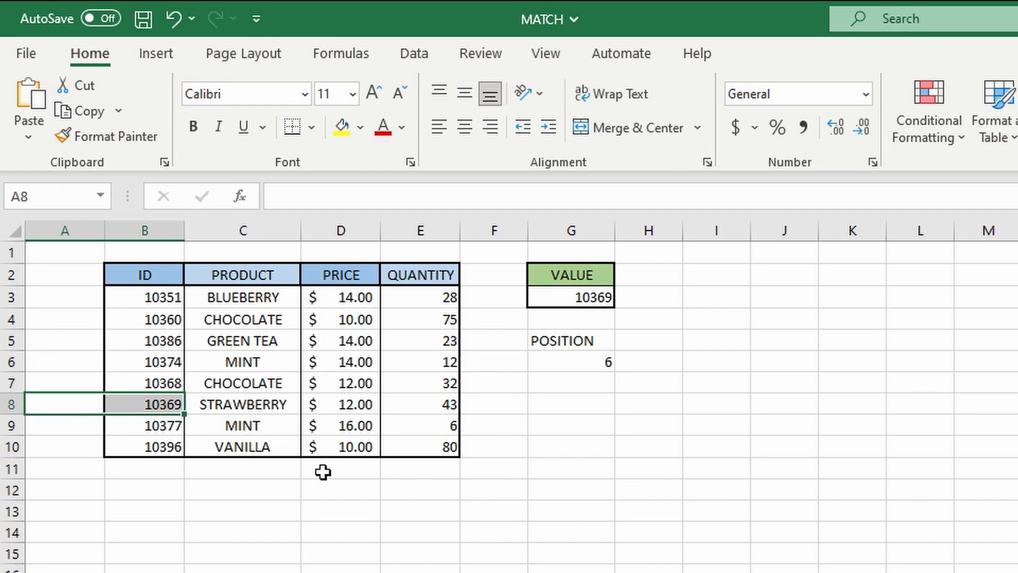
left_click(583, 365)
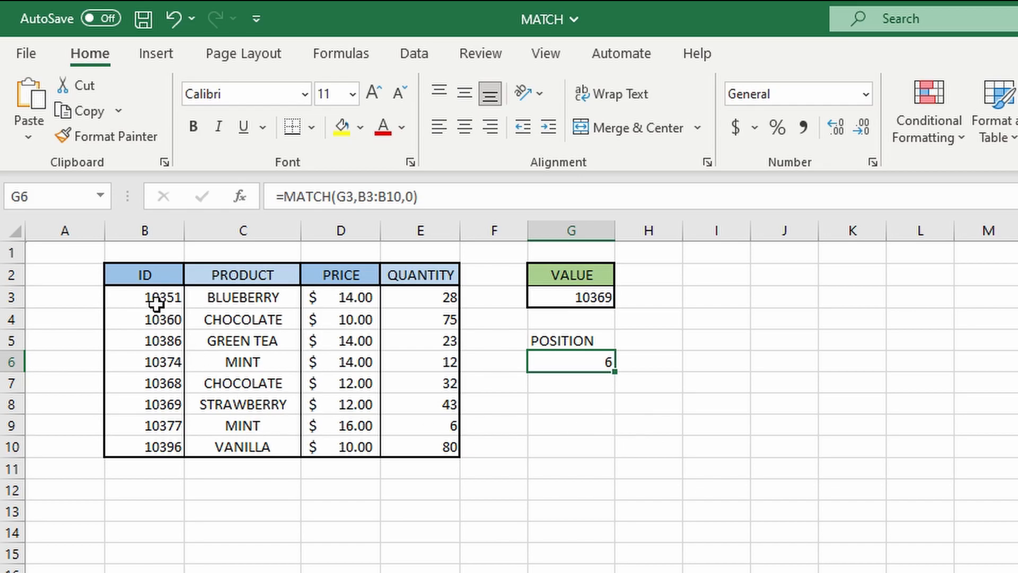
Step: Sort the table data in B3:E10 by ID from smallest to largest and select the sorted ID values
left_click_drag(156, 303, 448, 458)
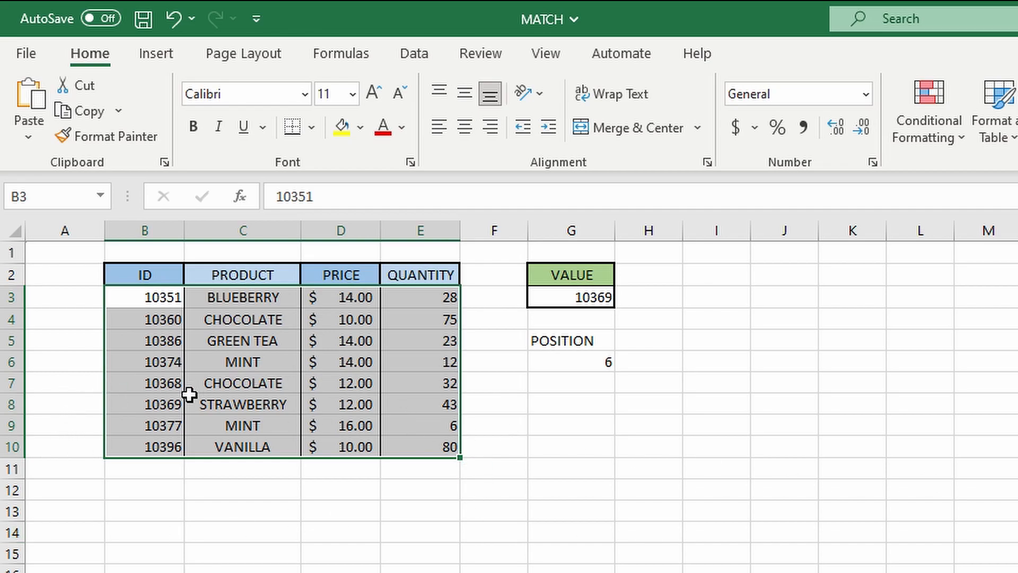
right_click(180, 347)
key("Escape")
right_click(217, 371)
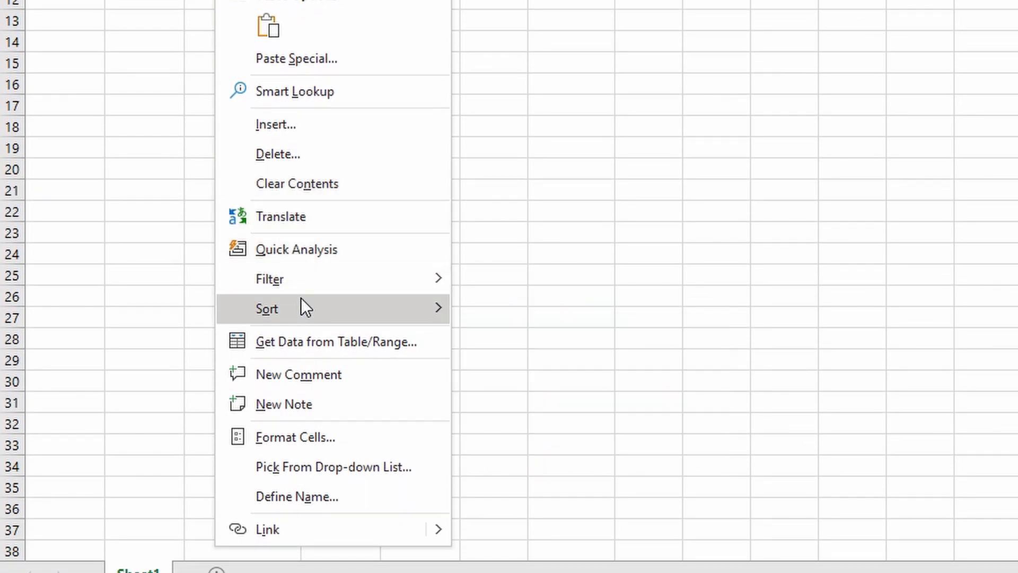
mouse_move(301, 298)
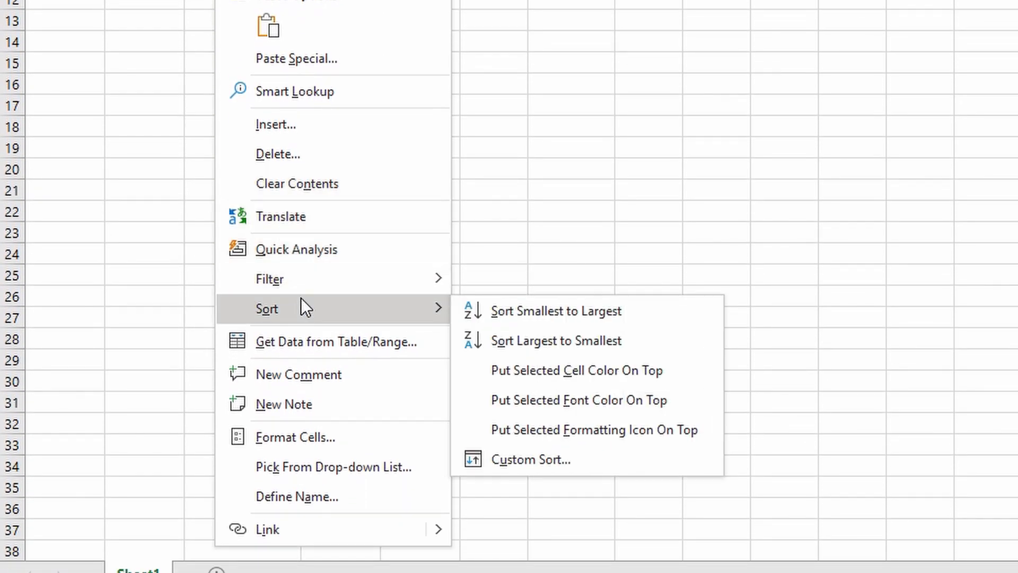
left_click(527, 310)
left_click(200, 5)
left_click_drag(145, 263, 177, 448)
left_click_drag(159, 300, 182, 462)
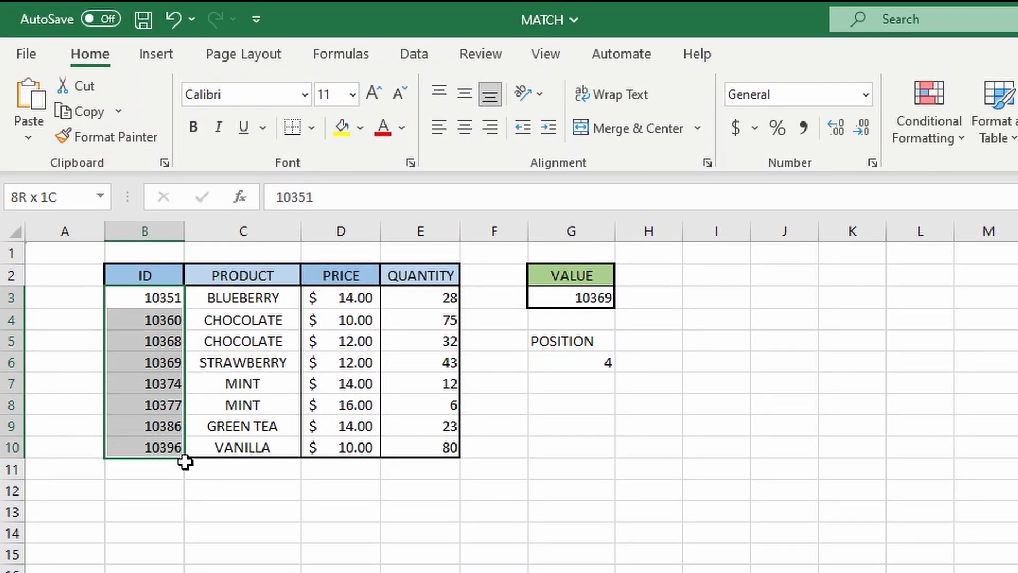
Step: Change the lookup value in G3 to 10375 and check the MATCH result in G6
left_click(603, 303)
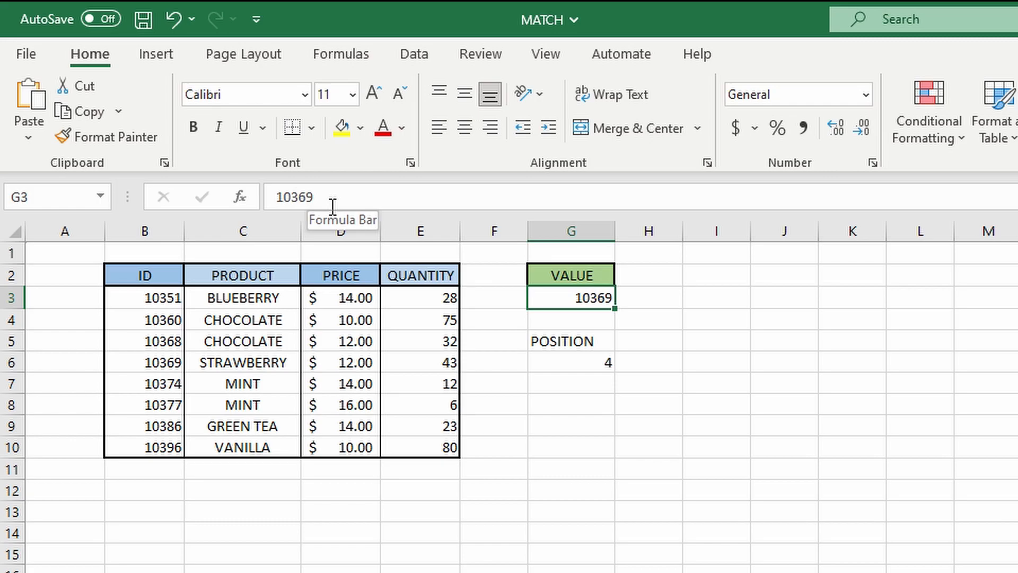
left_click_drag(327, 206, 297, 199)
left_click(351, 207)
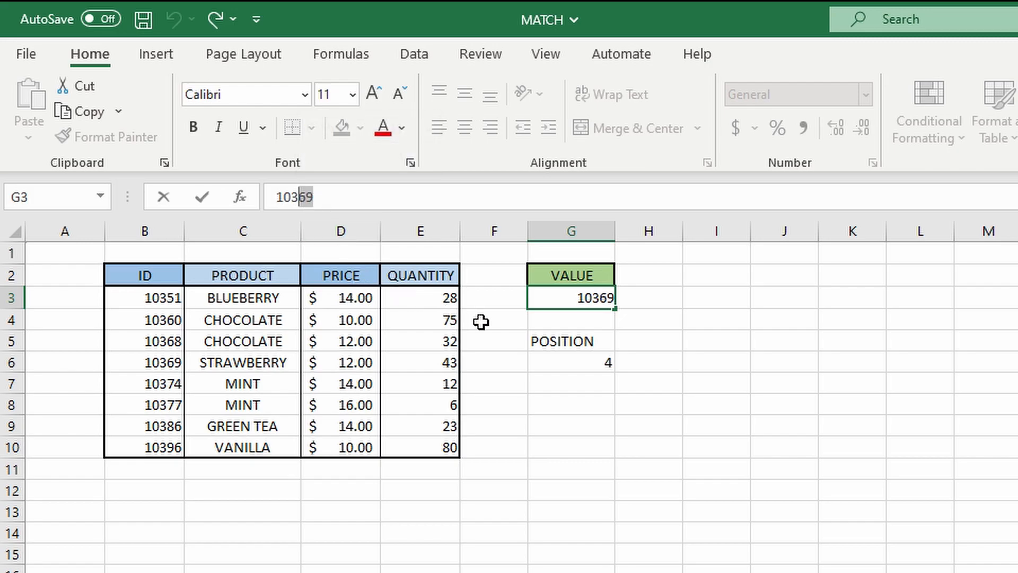
type("75")
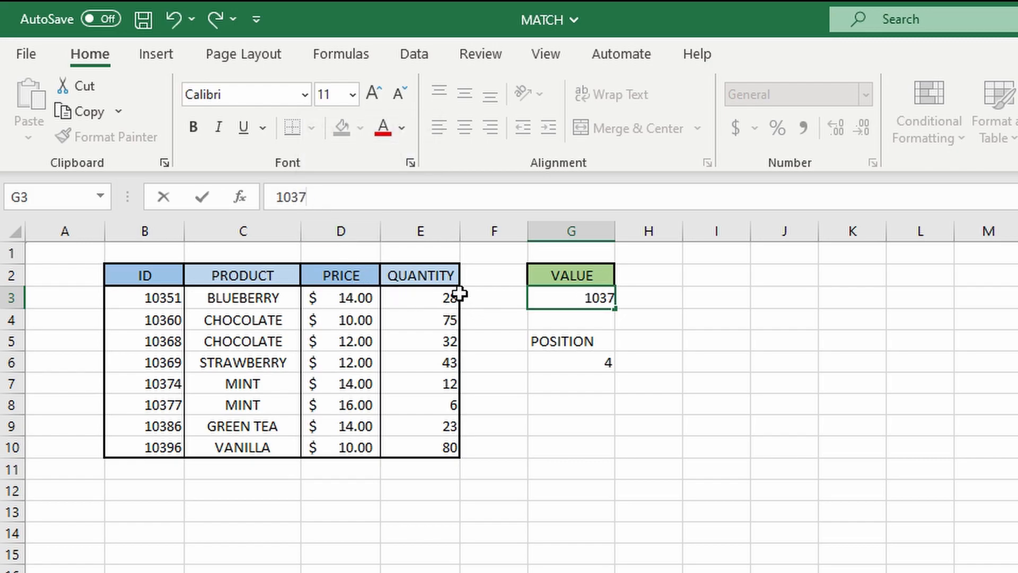
left_click(570, 444)
left_click(603, 364)
left_click(594, 409)
left_click(575, 369)
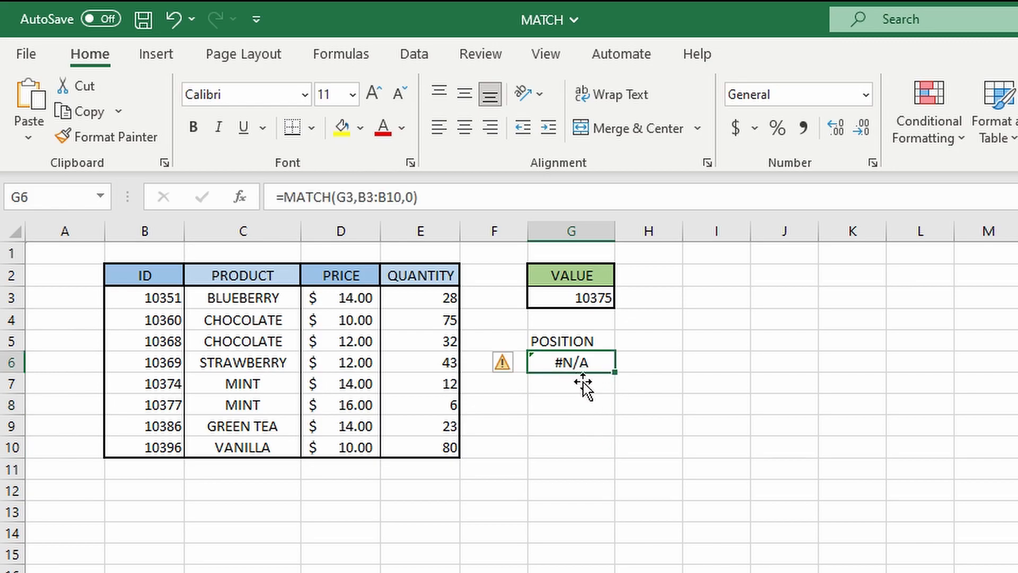
Step: Change the match type of the MATCH formula in G6 to 1 (Less than), giving =MATCH(G3,B3:B10,1)
left_click(455, 205)
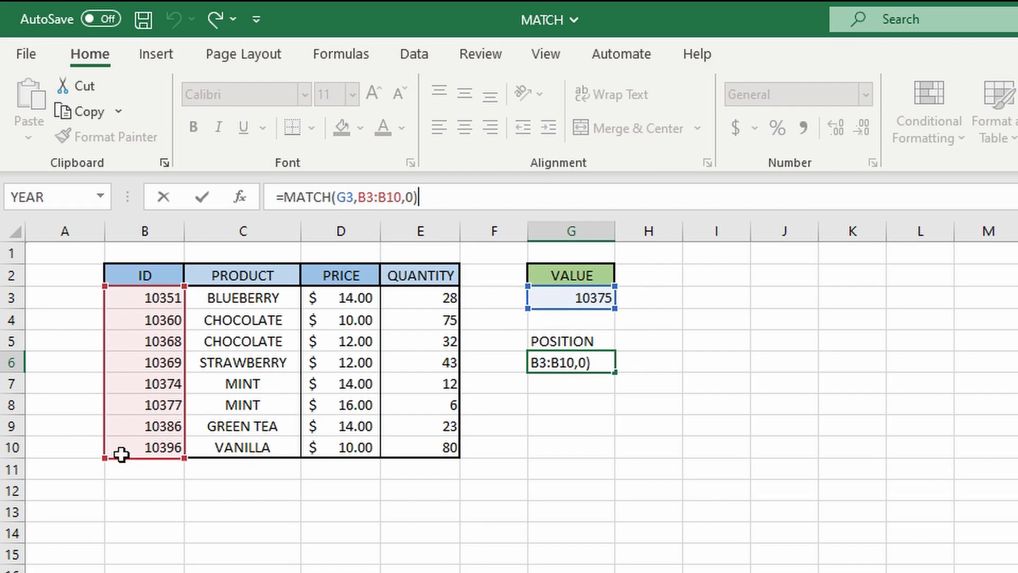
key("ctrl+Return")
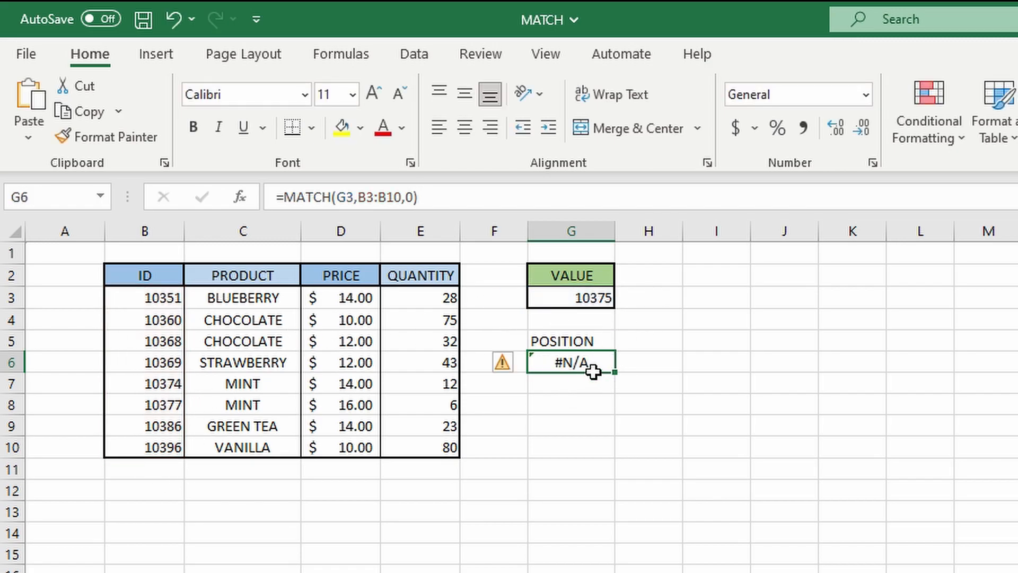
left_click(415, 207)
key("Left")
key("Left")
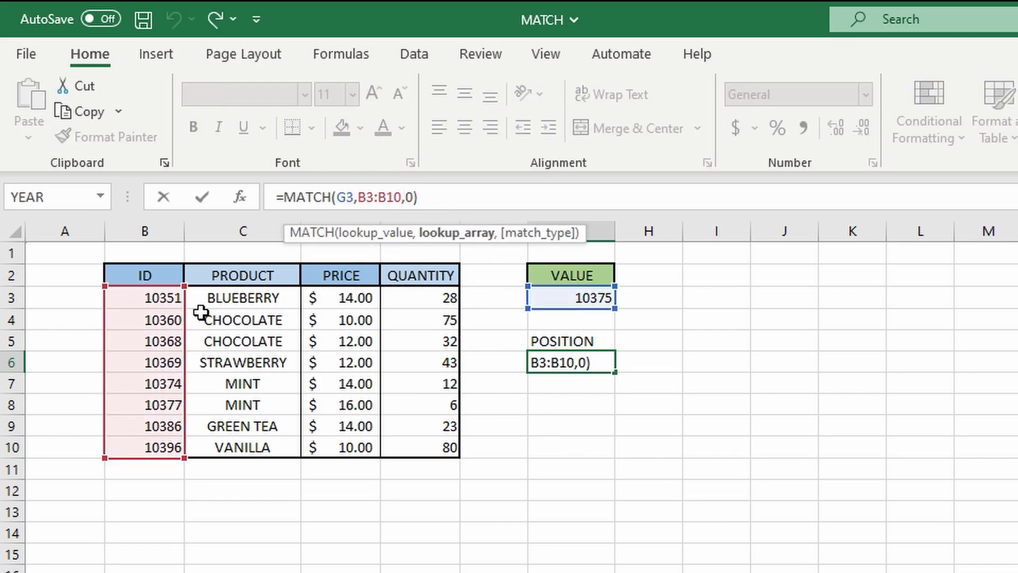
double_click(417, 209)
type("1")
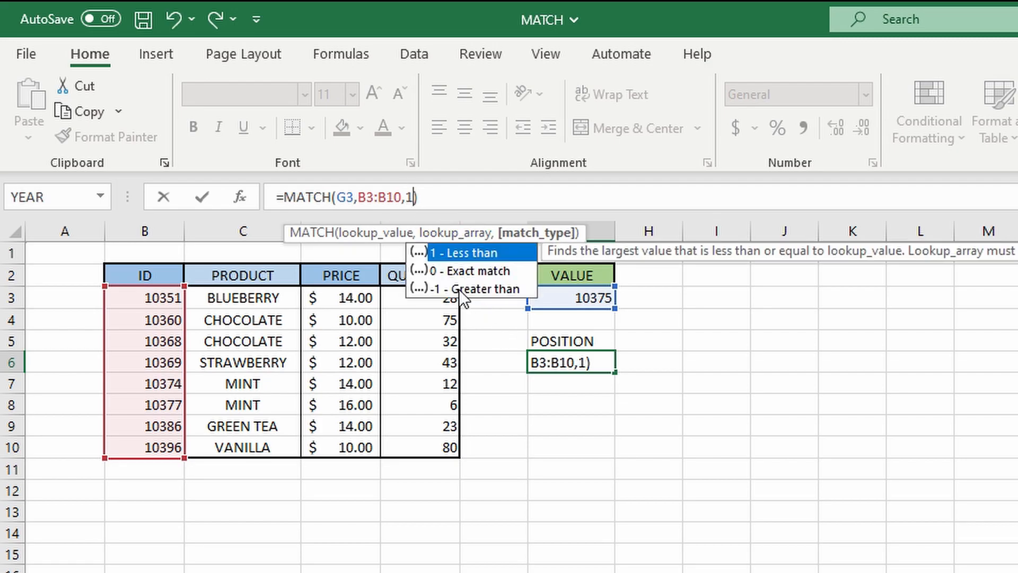
key("Return")
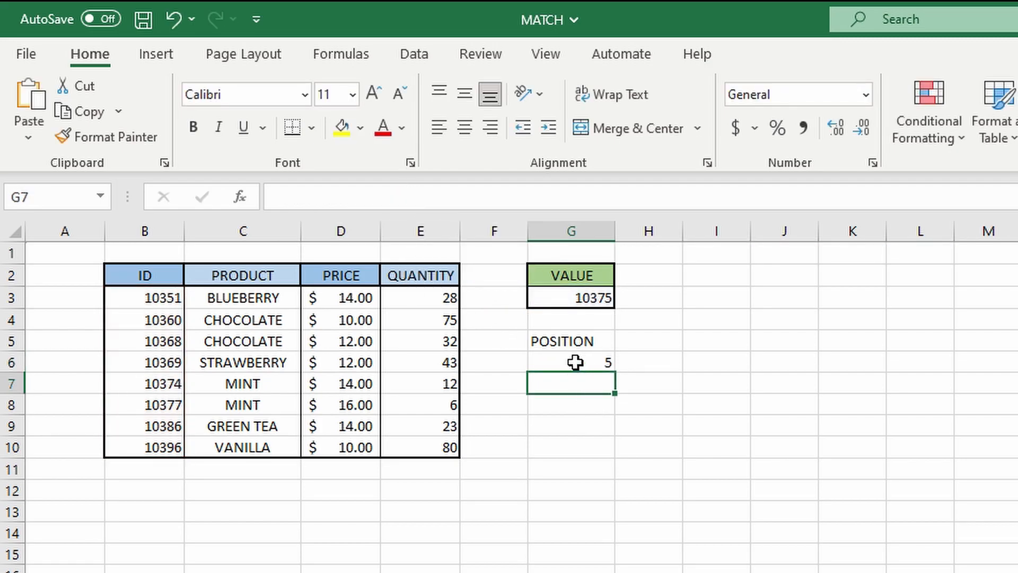
Step: Check the less-than MATCH result in G6 against the lookup value in G3 by counting down the ID column from B3 to B7
left_click(596, 303)
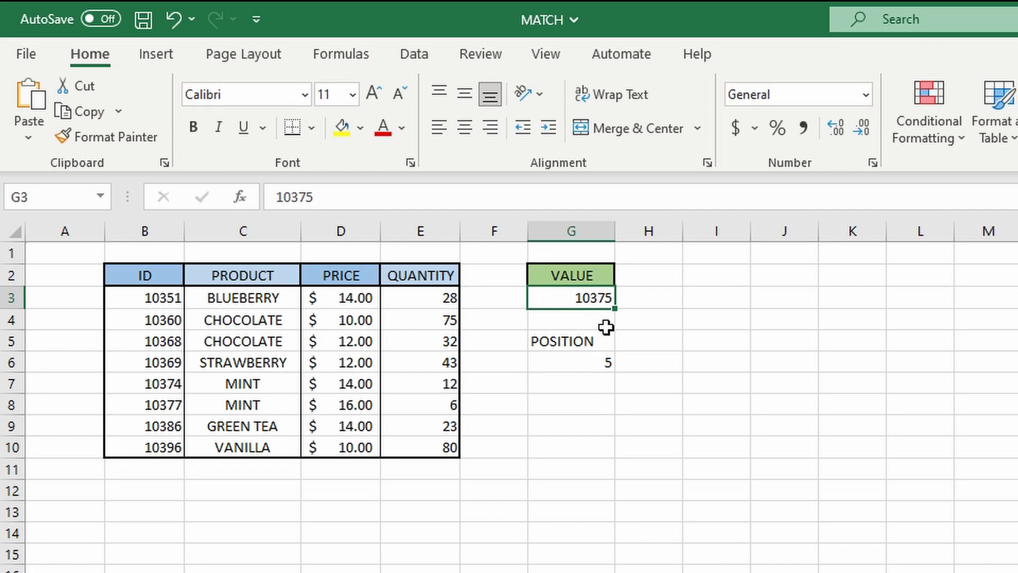
left_click(595, 370)
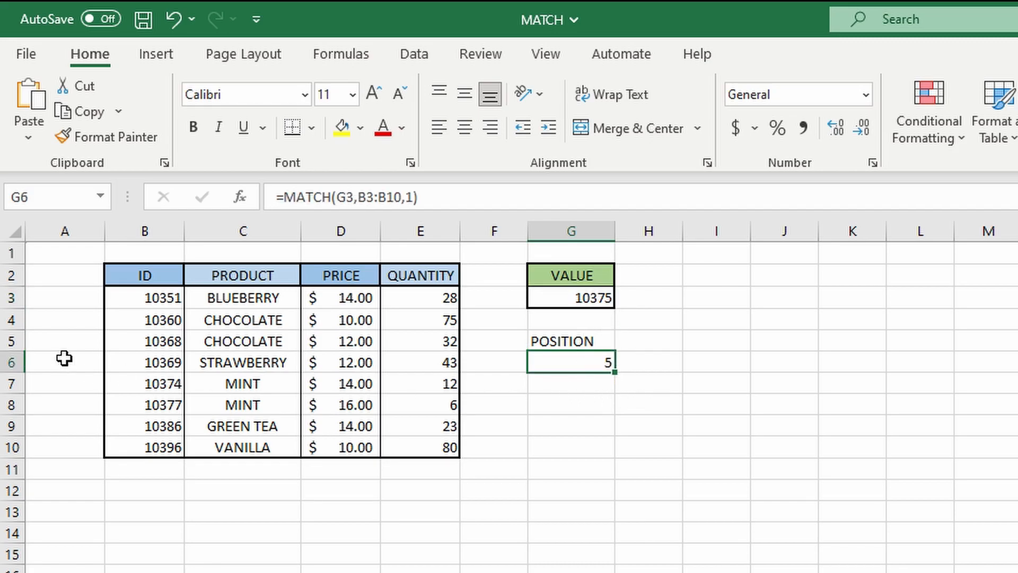
left_click(149, 300)
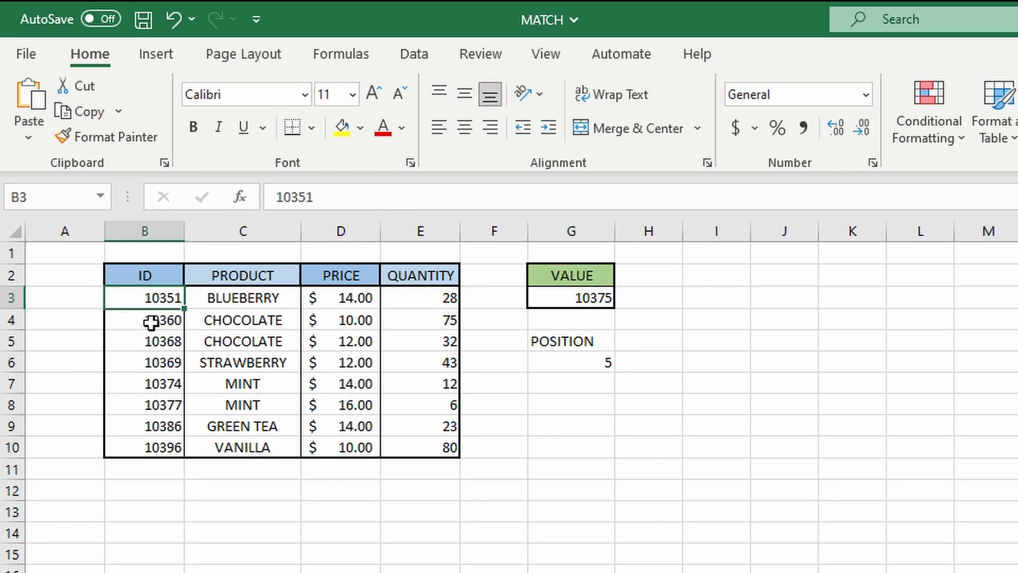
key("Down")
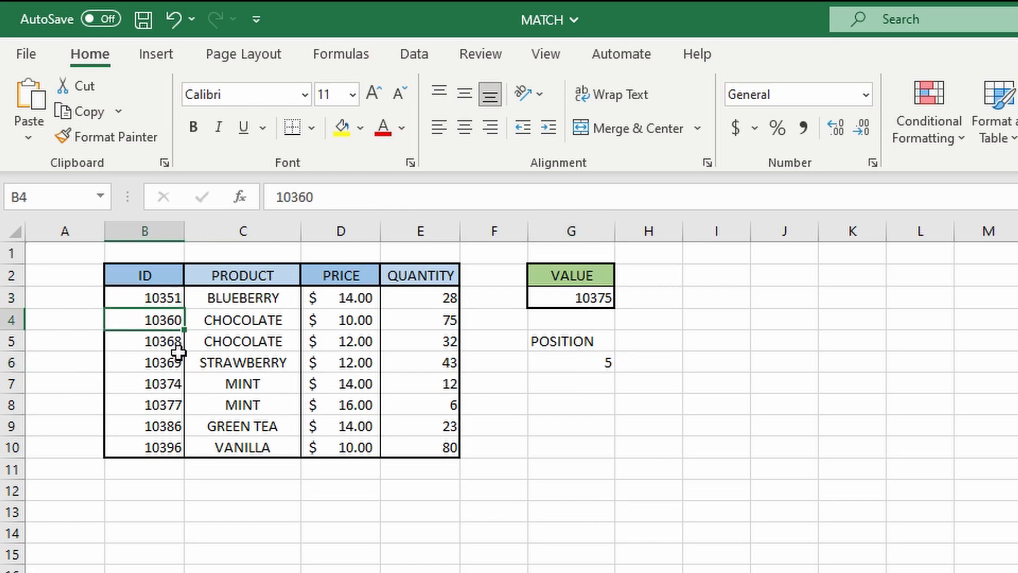
key("Down")
key("Down")
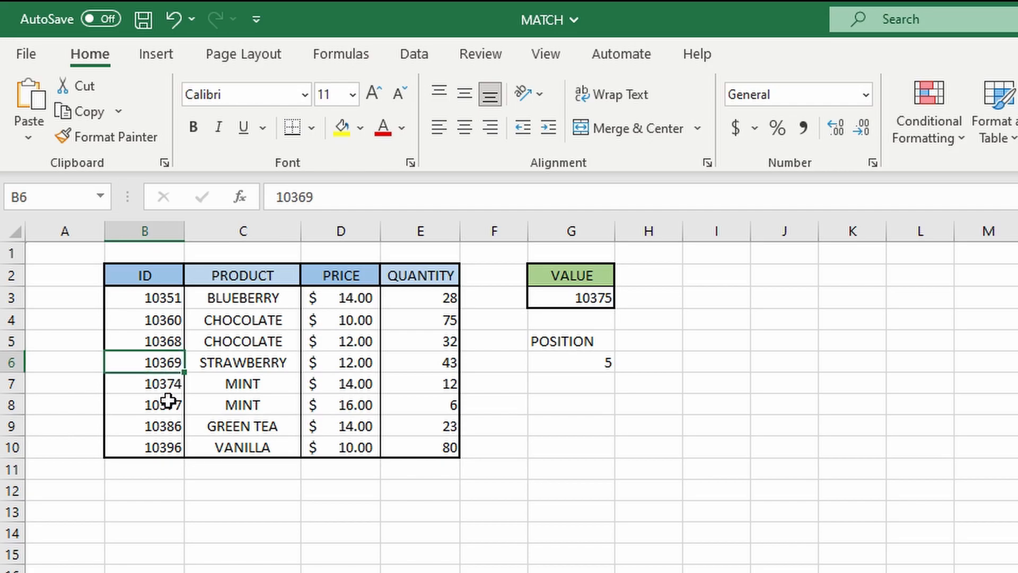
key("Down")
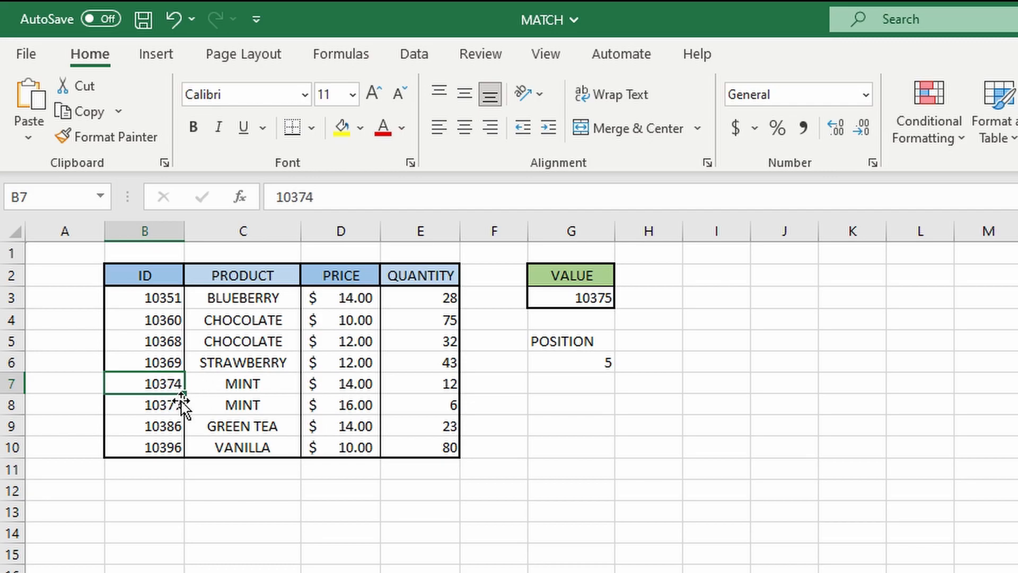
left_click(614, 365)
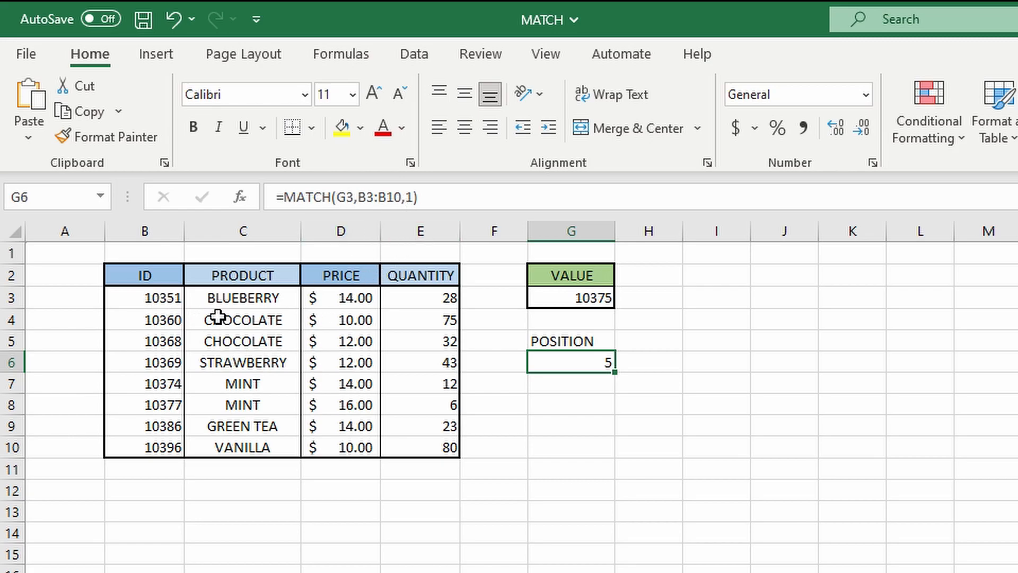
Step: Sort the table data in B3:E10 by ID from largest to smallest and review the reordered ID values
left_click_drag(178, 306, 406, 448)
right_click(214, 412)
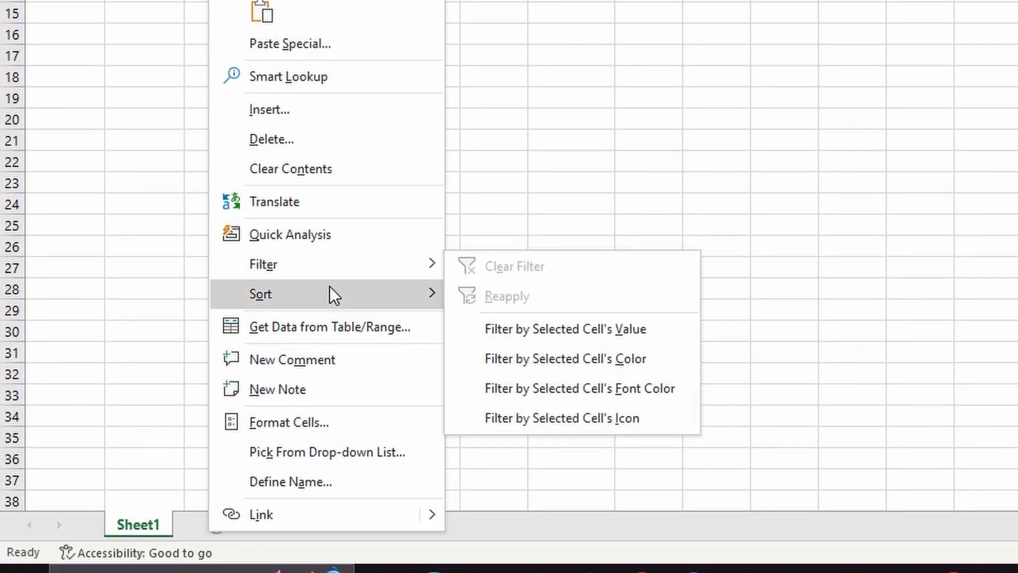
mouse_move(329, 288)
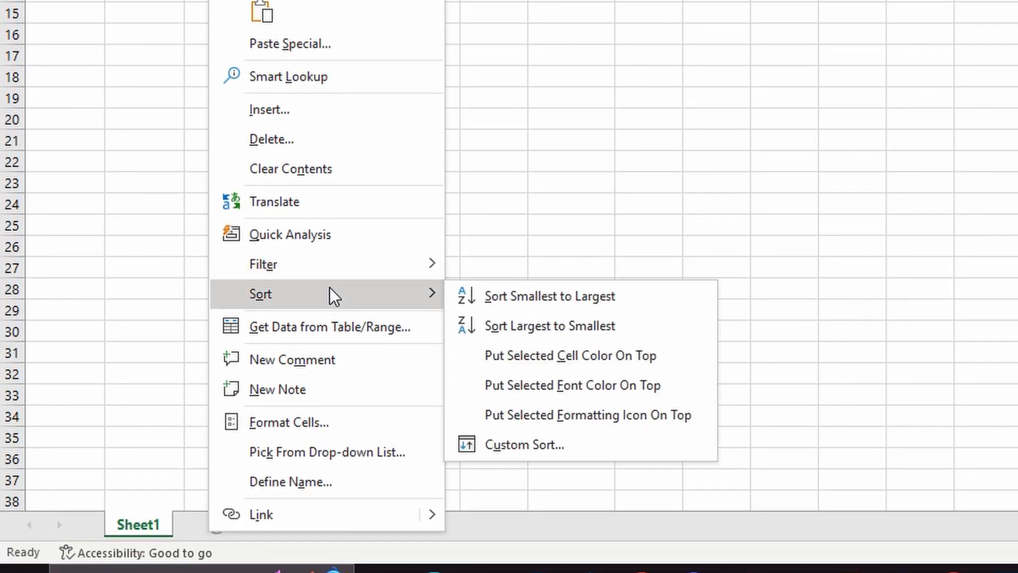
left_click(535, 326)
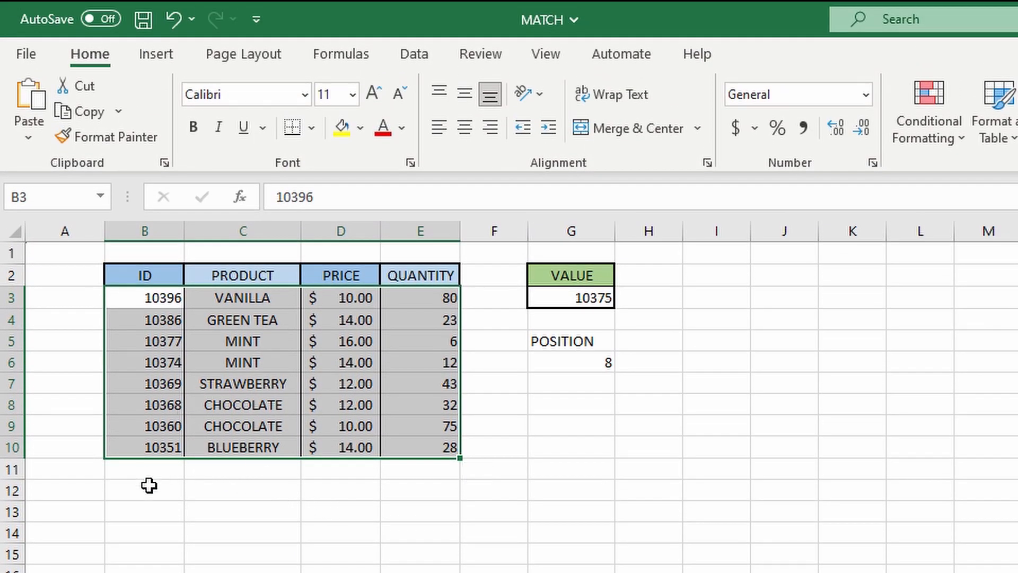
left_click(176, 514)
left_click_drag(158, 302, 170, 448)
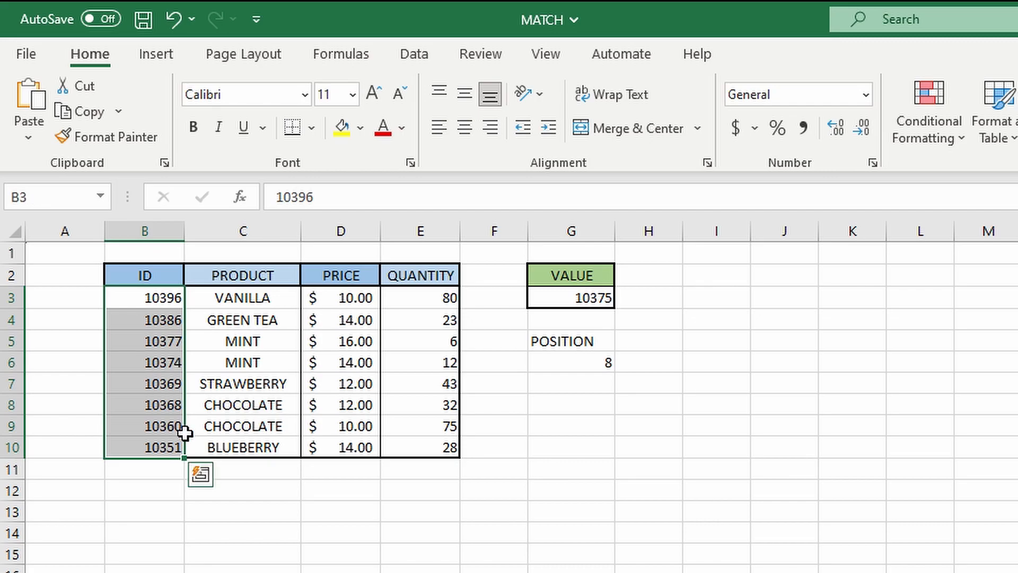
left_click_drag(178, 299, 170, 447)
left_click(330, 381)
Step: Change the match type of the MATCH formula in G6 to -1, giving =MATCH(G3,B3:B10,-1)
left_click(596, 303)
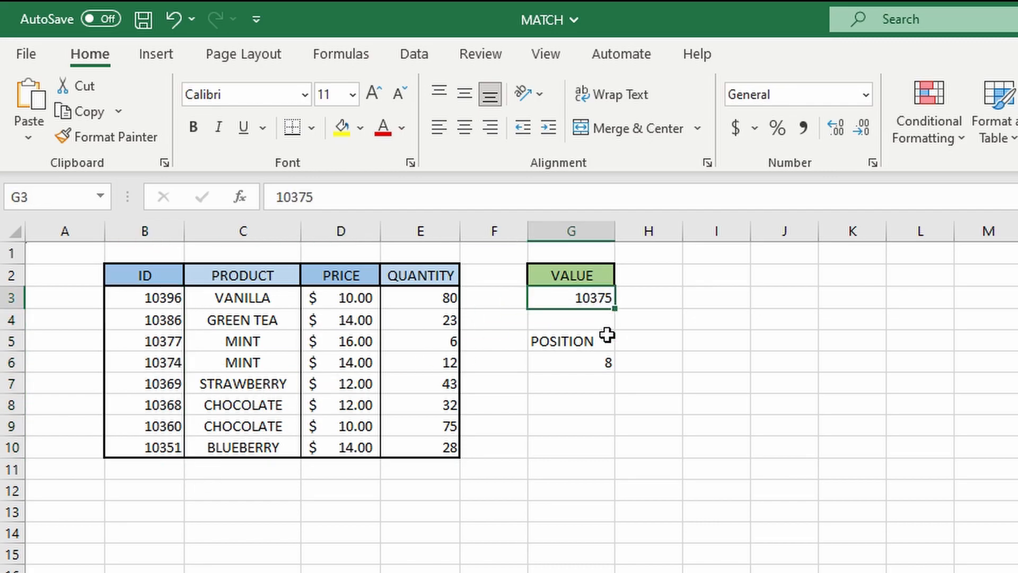
left_click(584, 361)
double_click(421, 210)
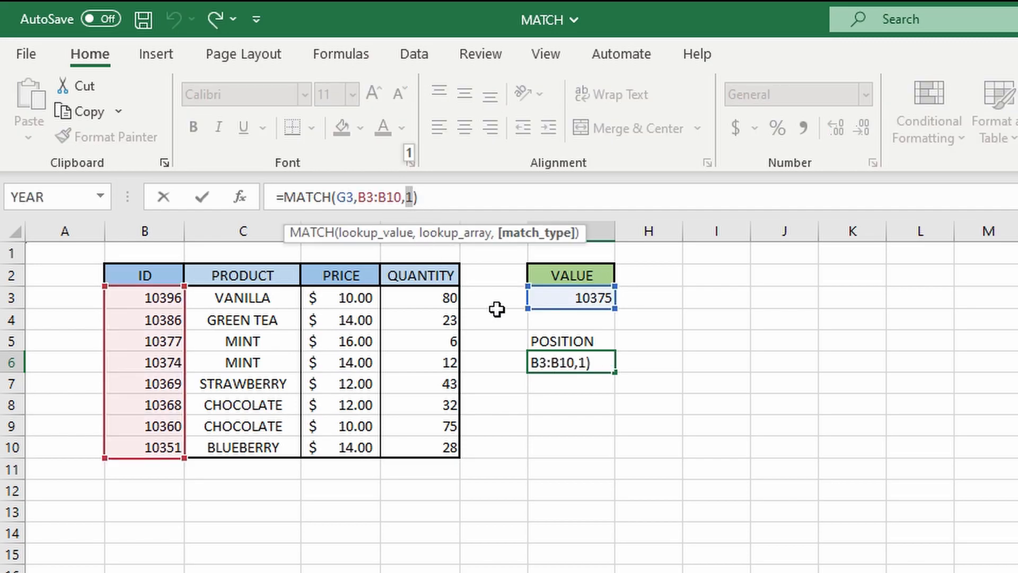
type("-1")
key("Return")
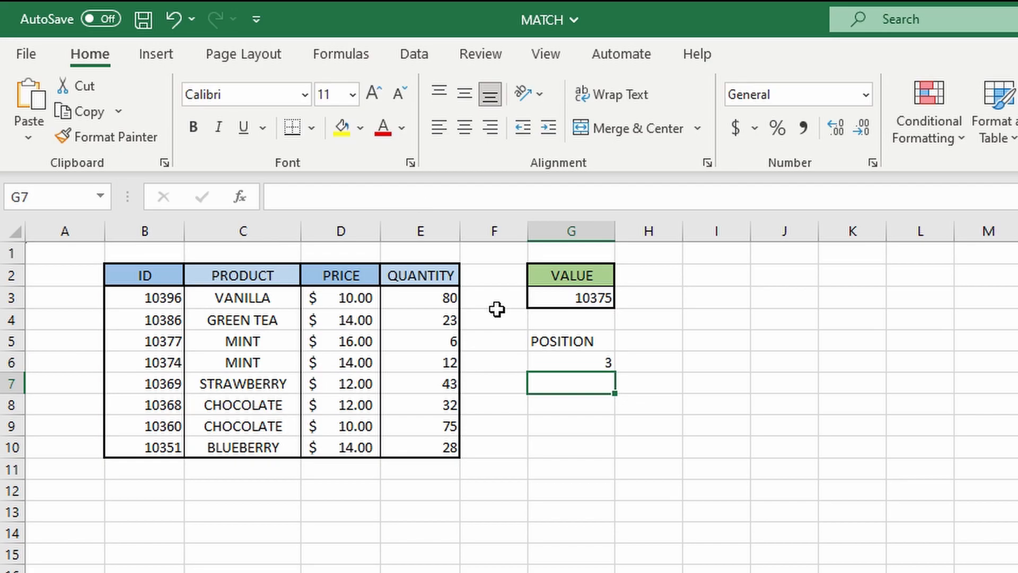
Step: Check the new MATCH result in G6 by counting down the descending ID column from B3 to B5
left_click(575, 366)
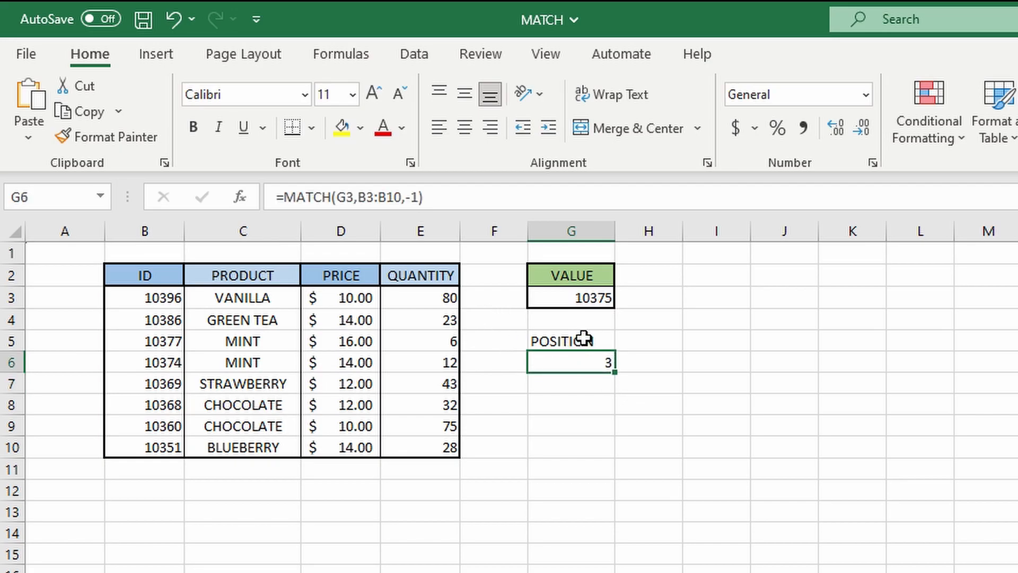
left_click(153, 303)
left_click(171, 325)
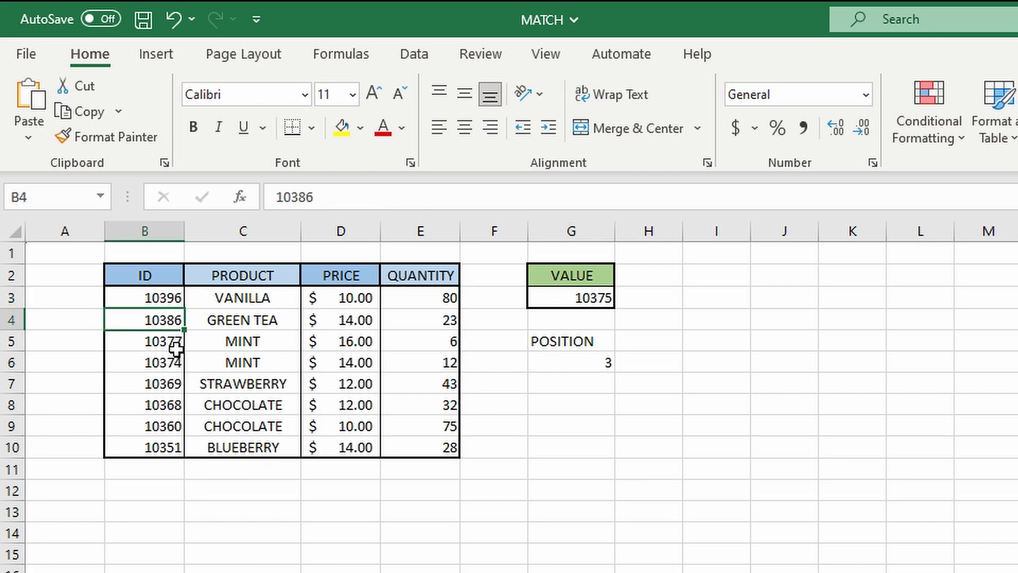
left_click(176, 346)
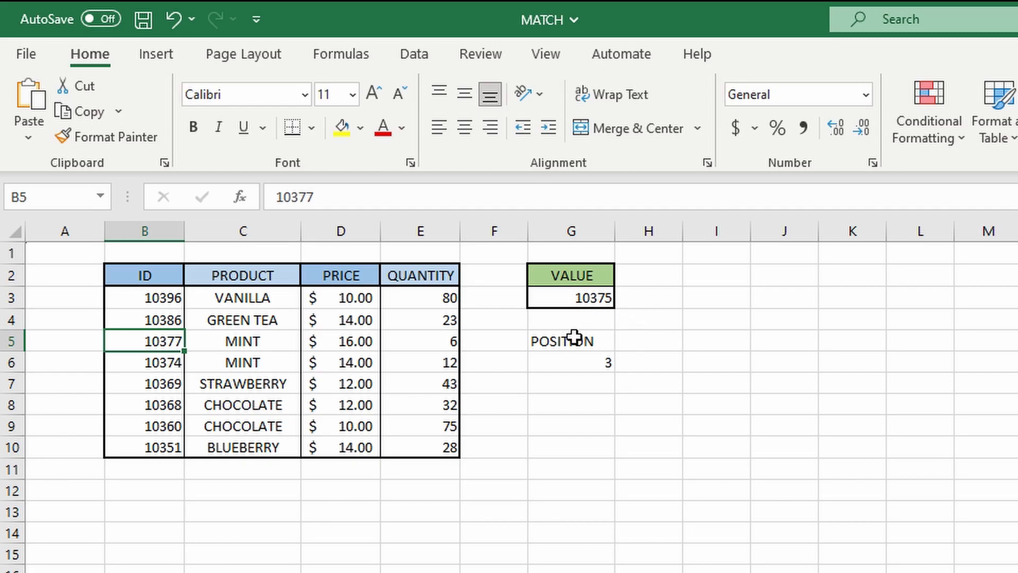
left_click(596, 371)
left_click(650, 495)
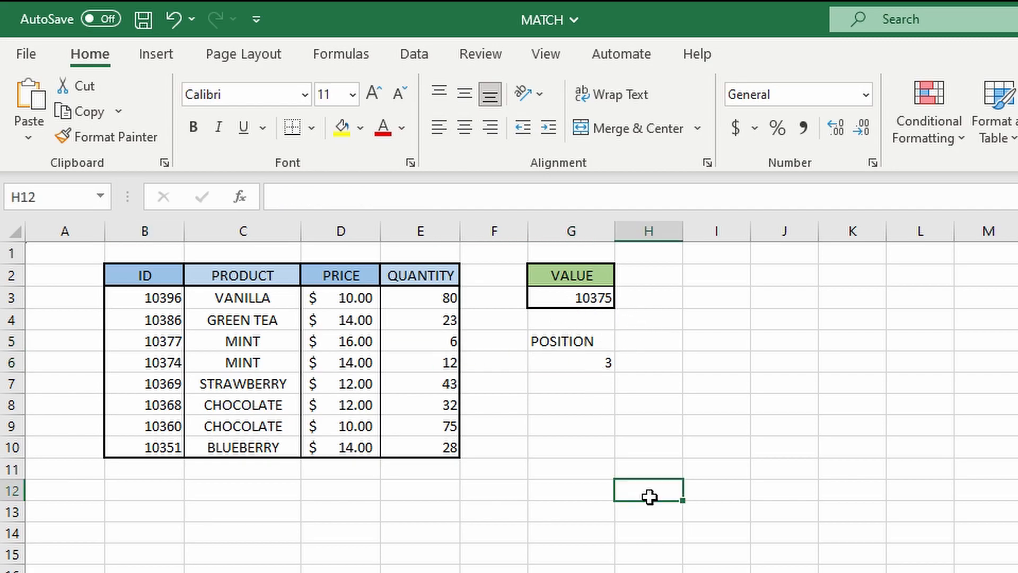